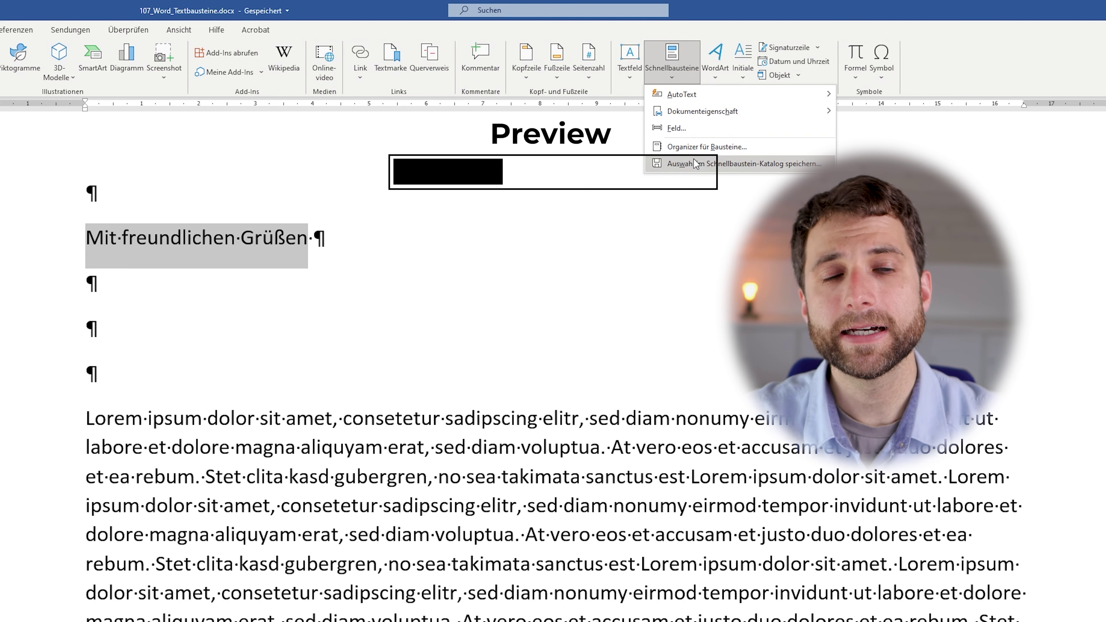
# Save the greeting as a Quick Part, then type mfg below it and expand it with F3
pyautogui.click(703, 165)
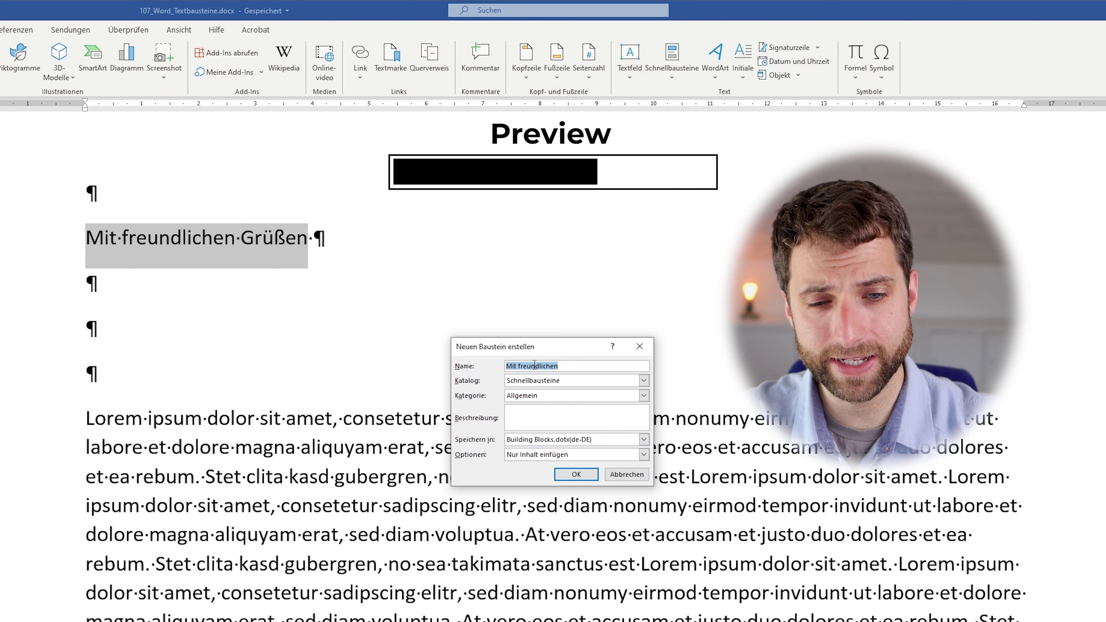
pyautogui.press('Return')
pyautogui.click(165, 320)
pyautogui.write('m')
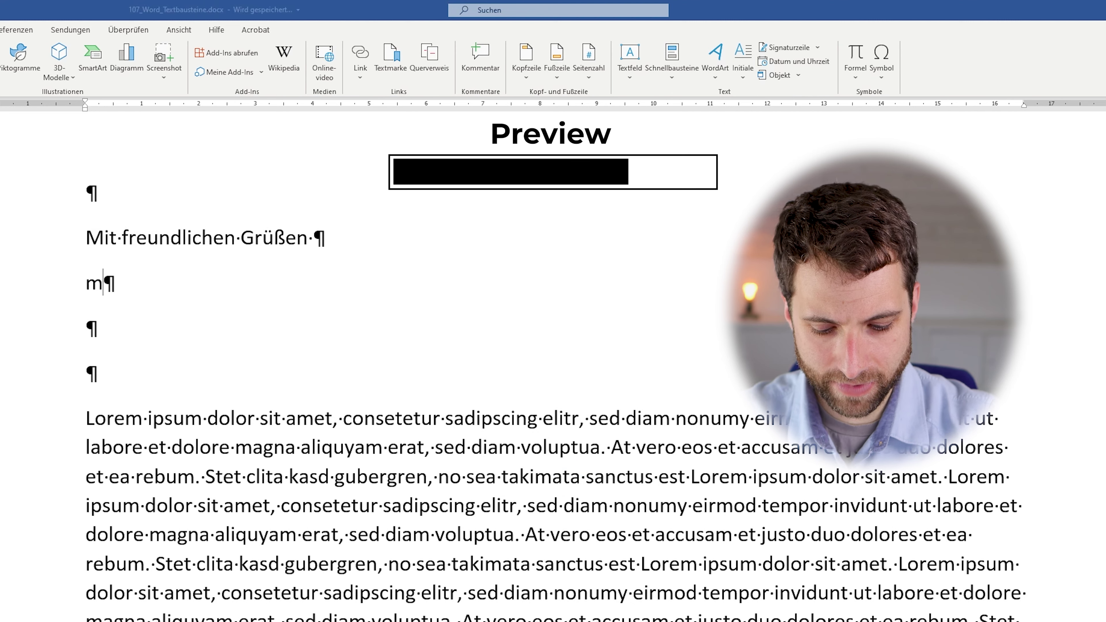
pyautogui.write('fg')
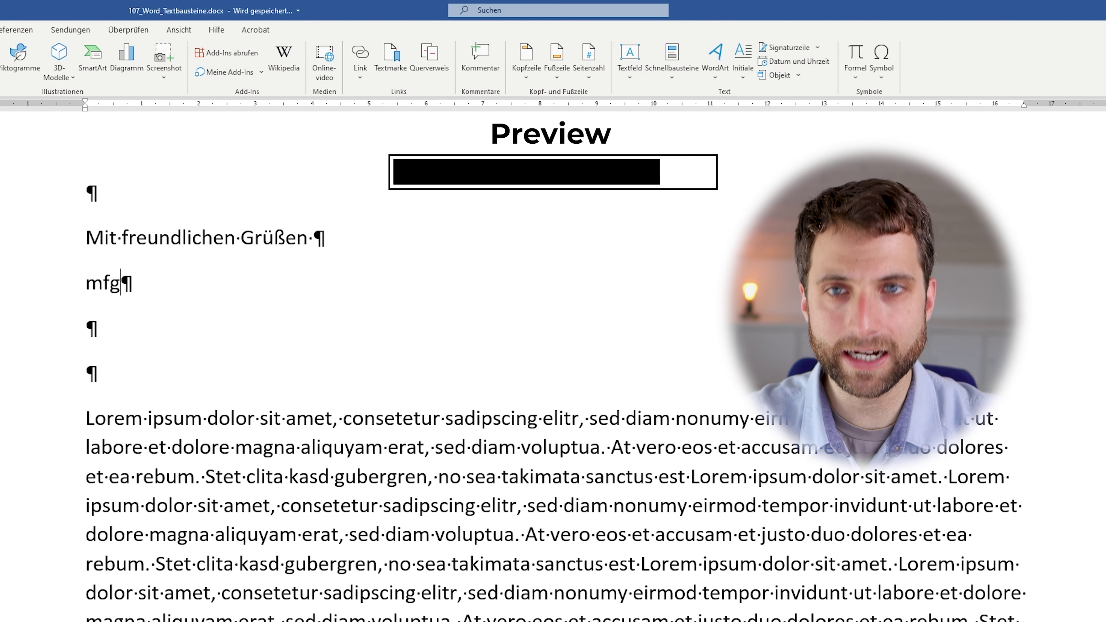
pyautogui.press('F3')
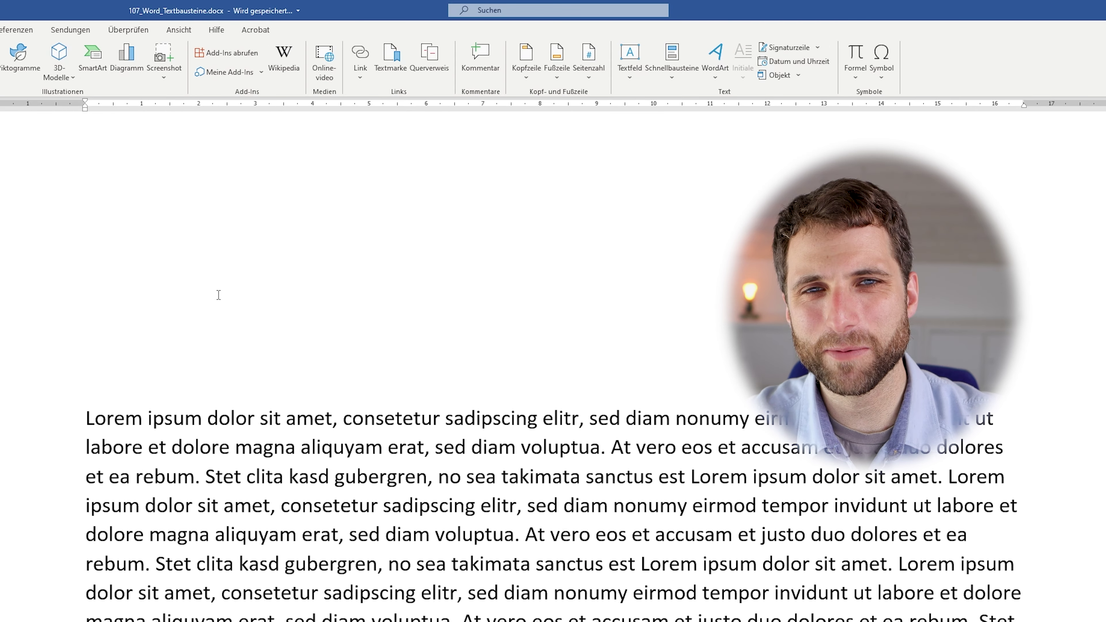
# Type the closing 'Mit freundlichen Grüßen', correct the typo, and select the line
pyautogui.write('it freundlichen Grpü')
pyautogui.press('BackSpace')
pyautogui.press('BackSpace')
pyautogui.write('üßenb')
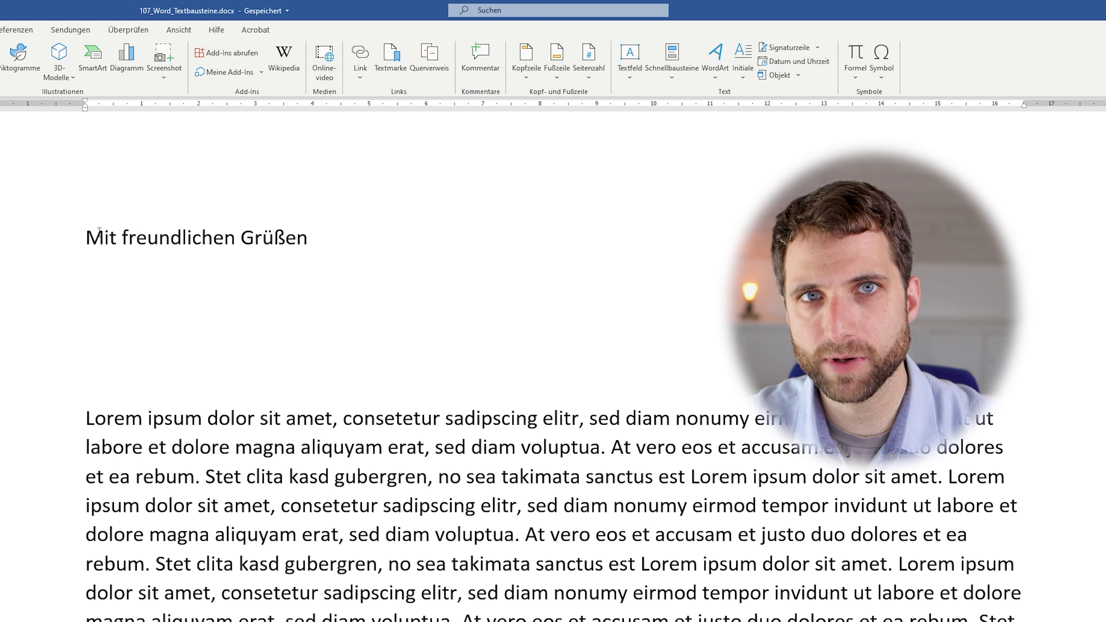
pyautogui.click(69, 242)
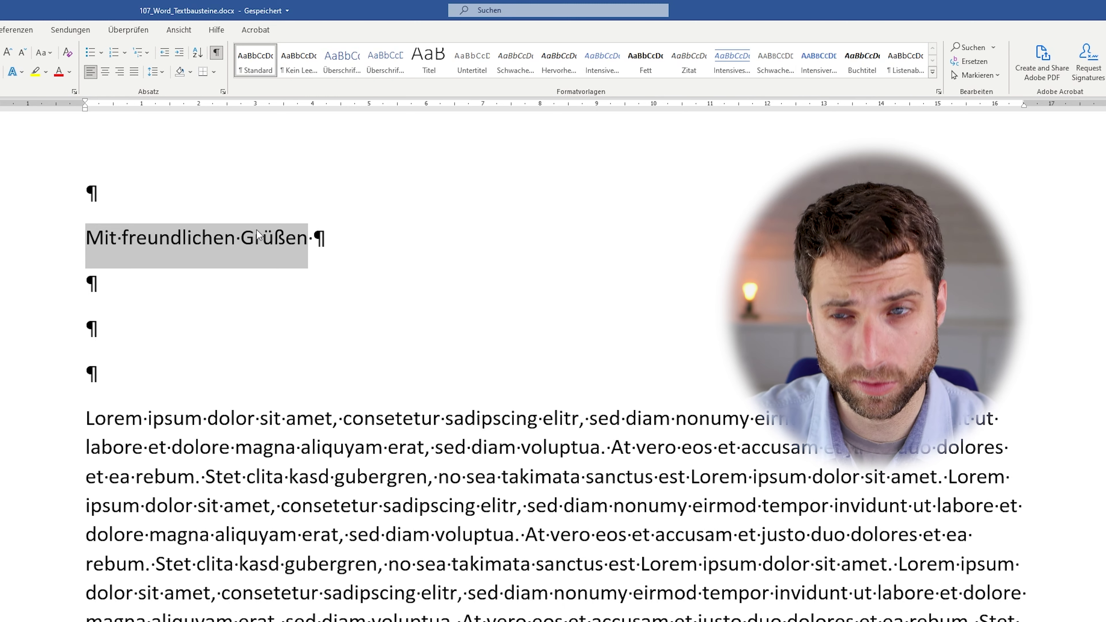
pyautogui.hotkey('alt', 'i')
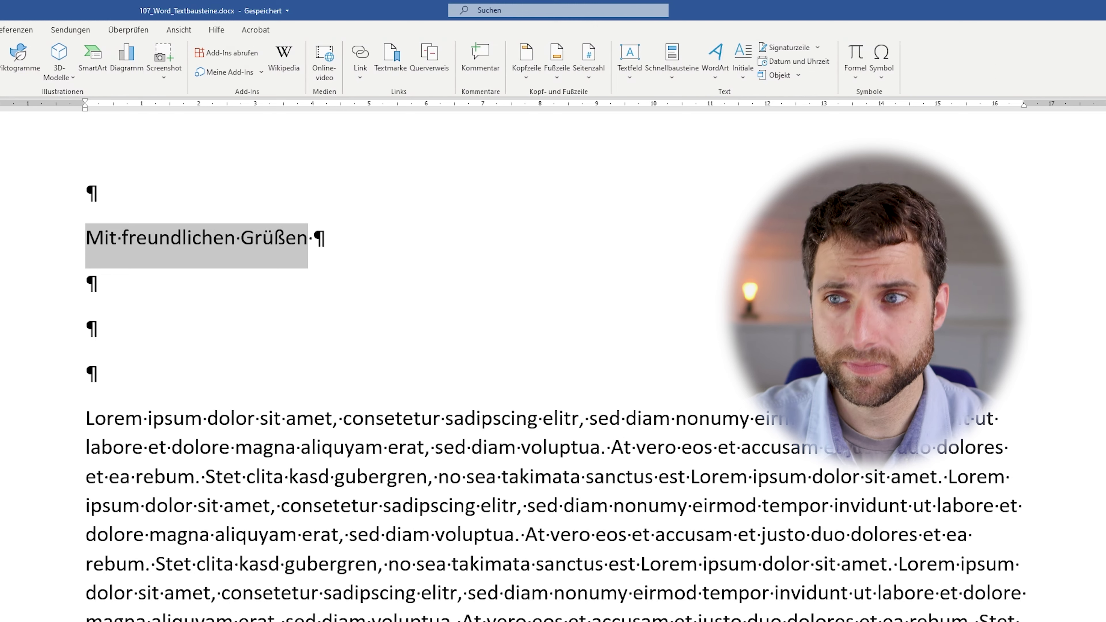
# Save the selected greeting to the Quick Part gallery under the name mfg
pyautogui.click(671, 61)
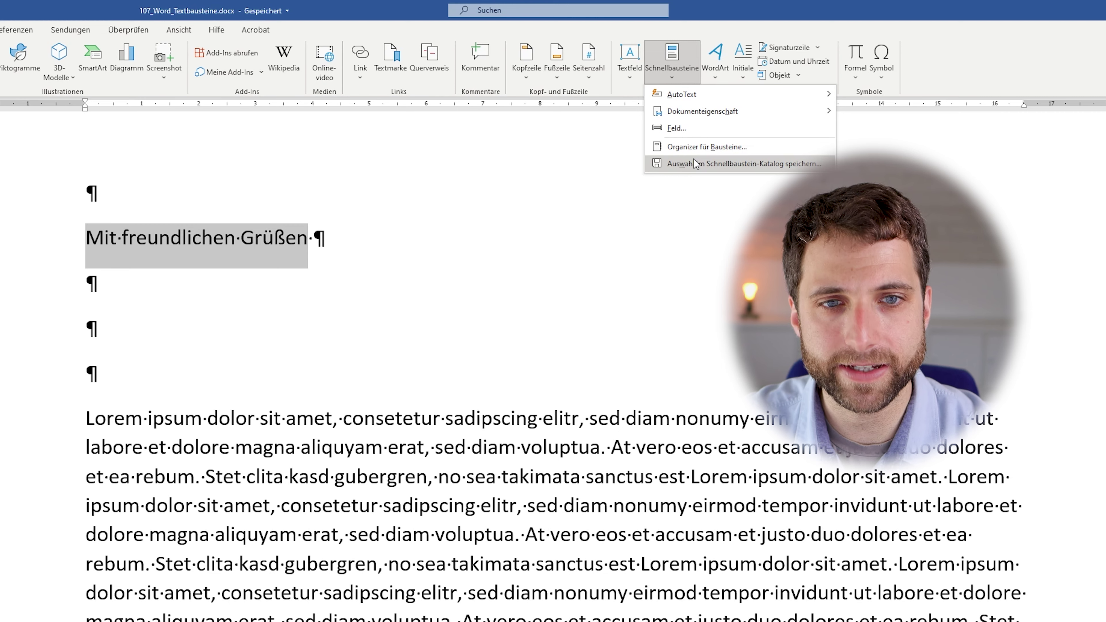
pyautogui.click(693, 159)
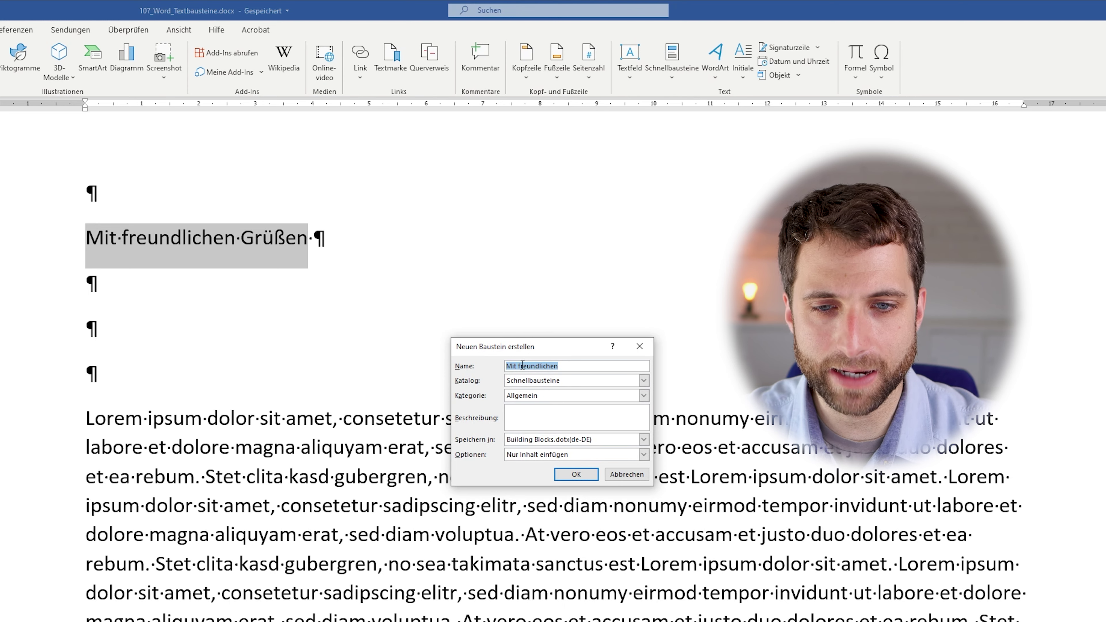
pyautogui.doubleClick(534, 365)
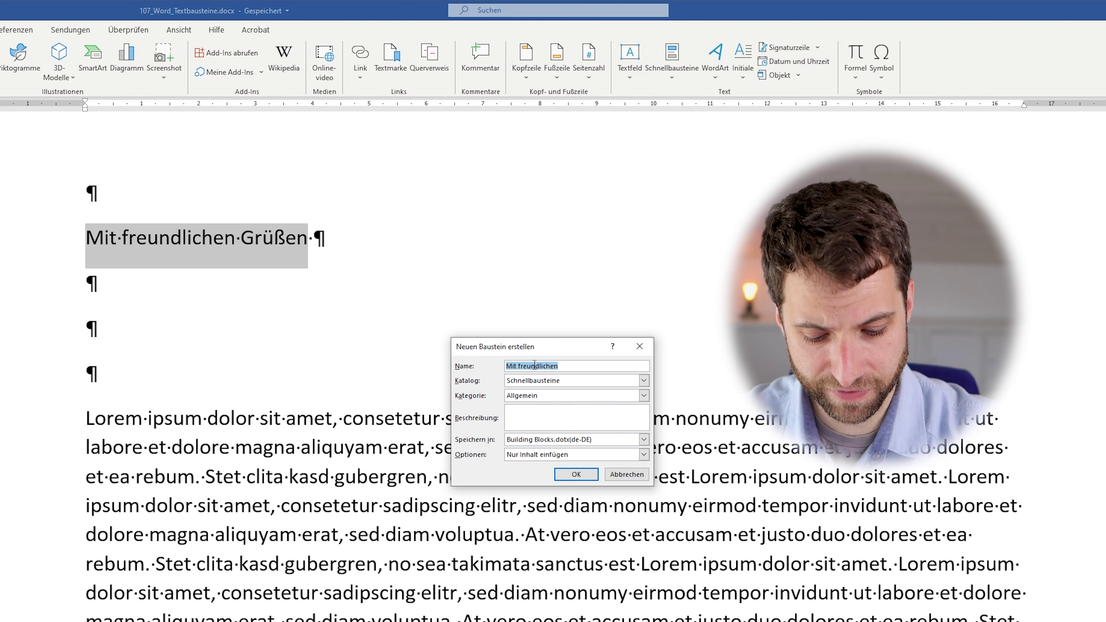
pyautogui.write('mfg')
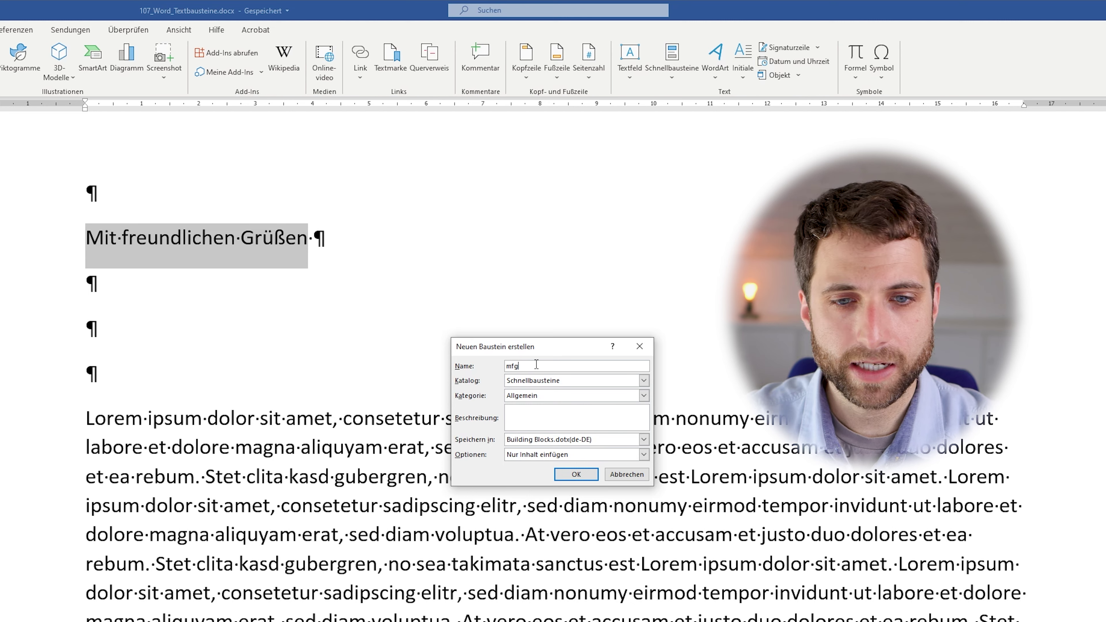
# Keep the Schnellbausteine gallery and Building Blocks.dotx(de-DE) storage, and confirm the mfg block
pyautogui.click(644, 380)
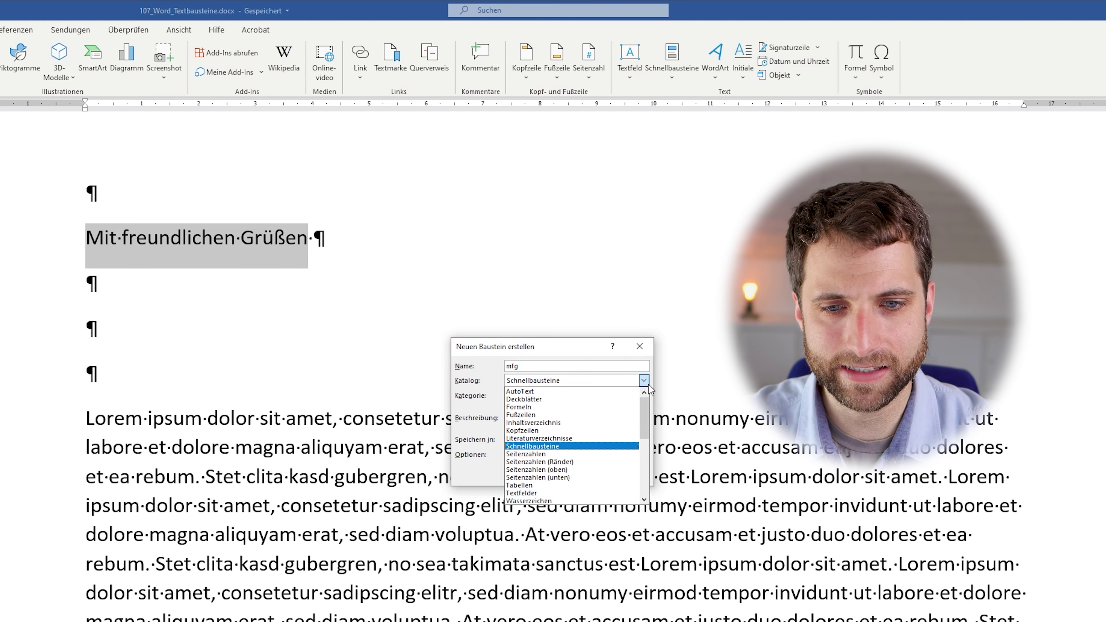
pyautogui.click(648, 386)
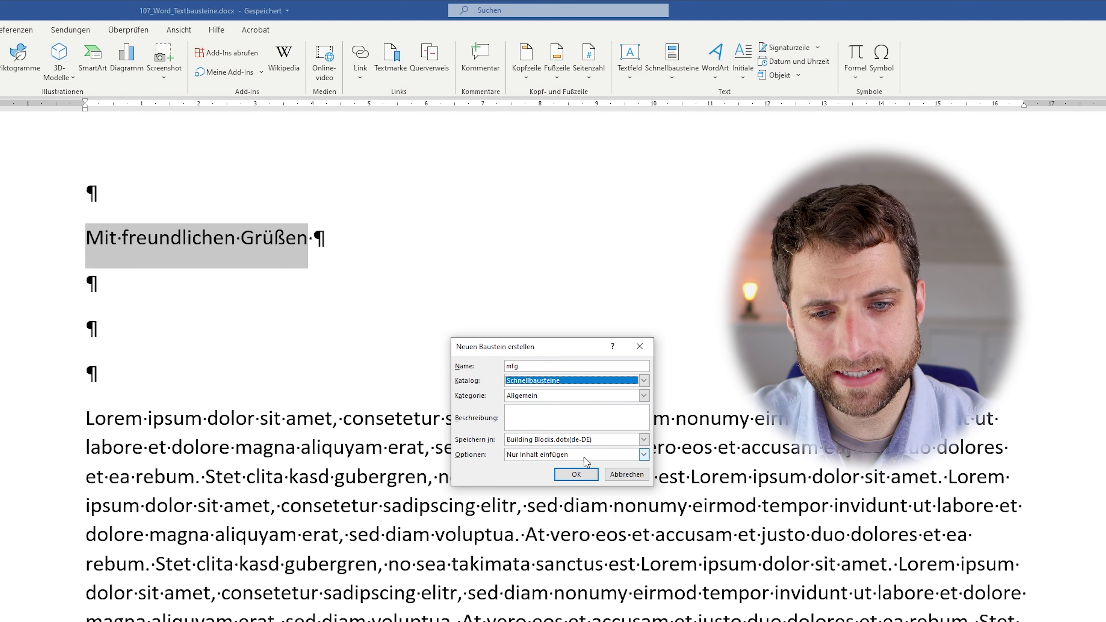
pyautogui.click(644, 439)
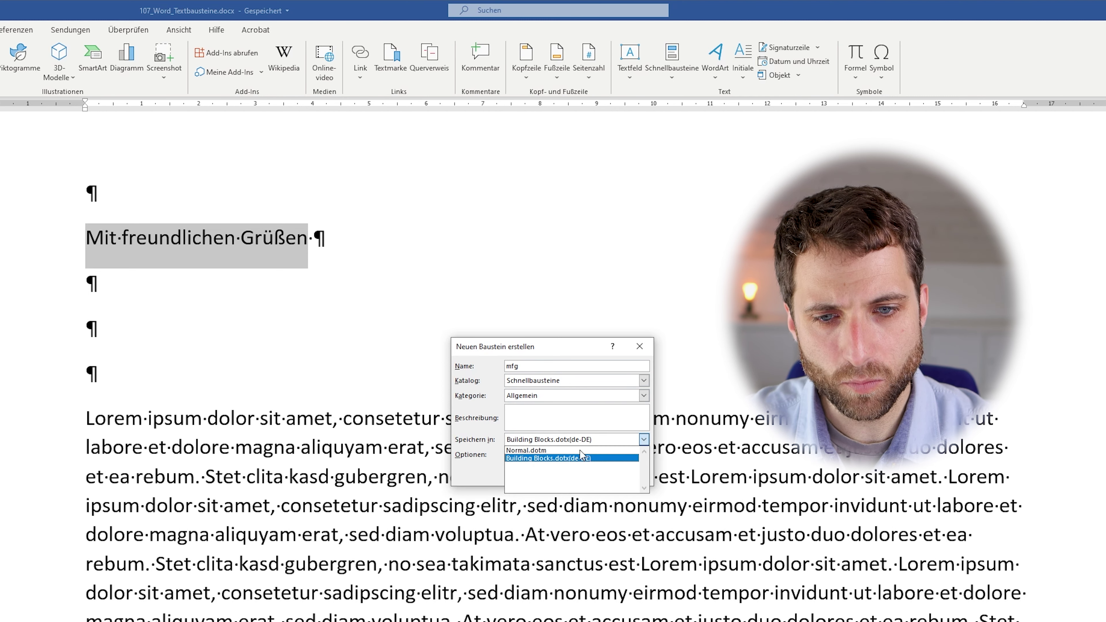
pyautogui.click(543, 458)
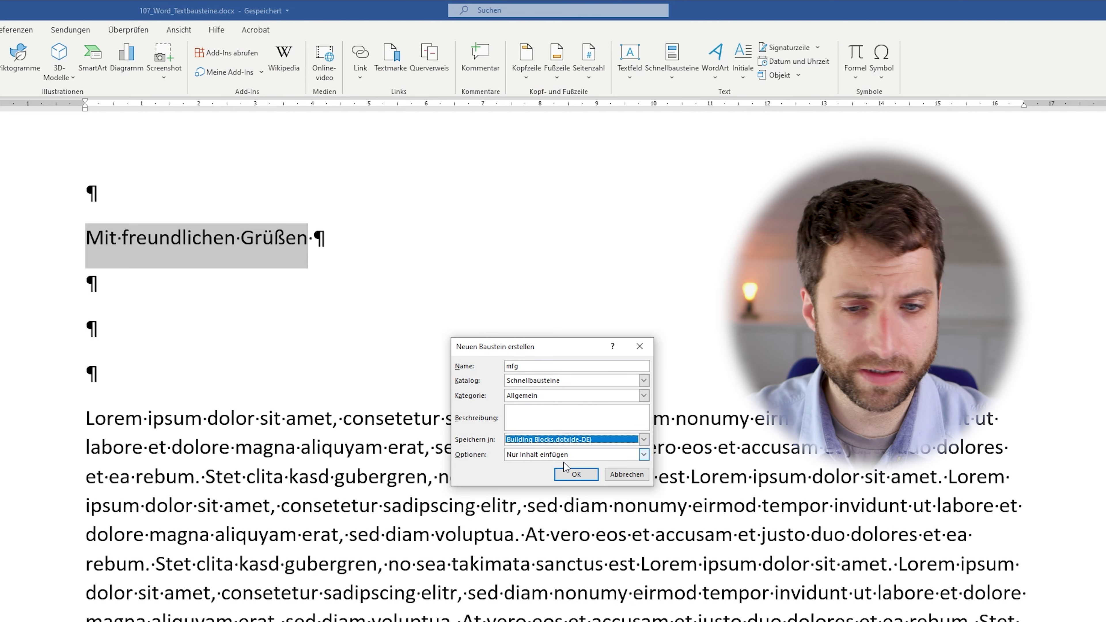
pyautogui.click(575, 476)
pyautogui.click(161, 302)
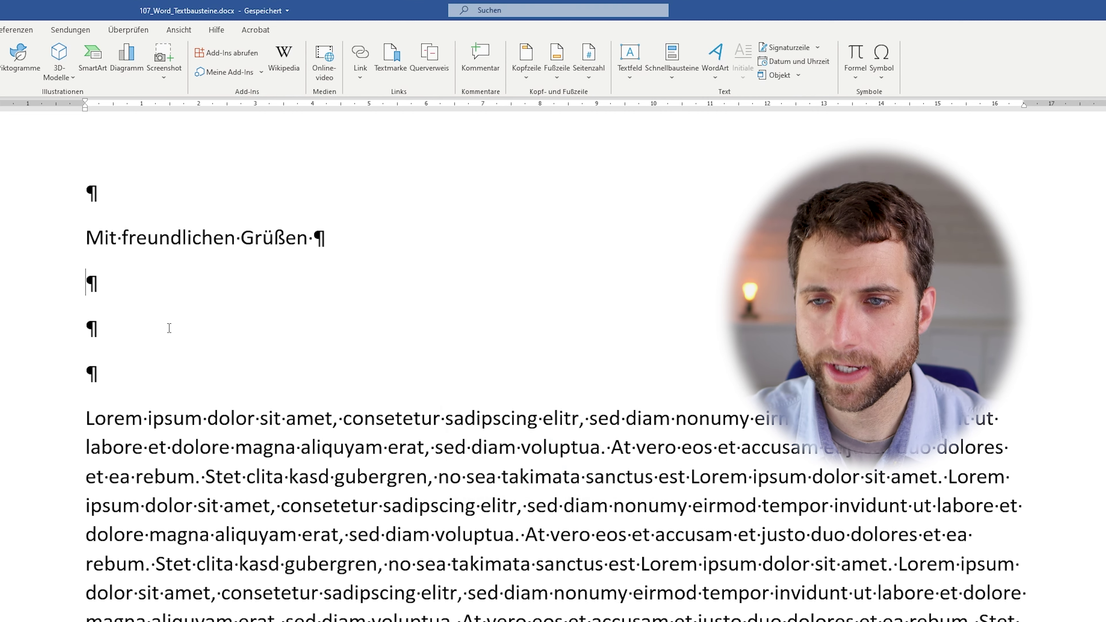
# Expand mfg with F3 into a second 'Mit freundlichen Grüßen' line, then add an empty line
pyautogui.write('m')
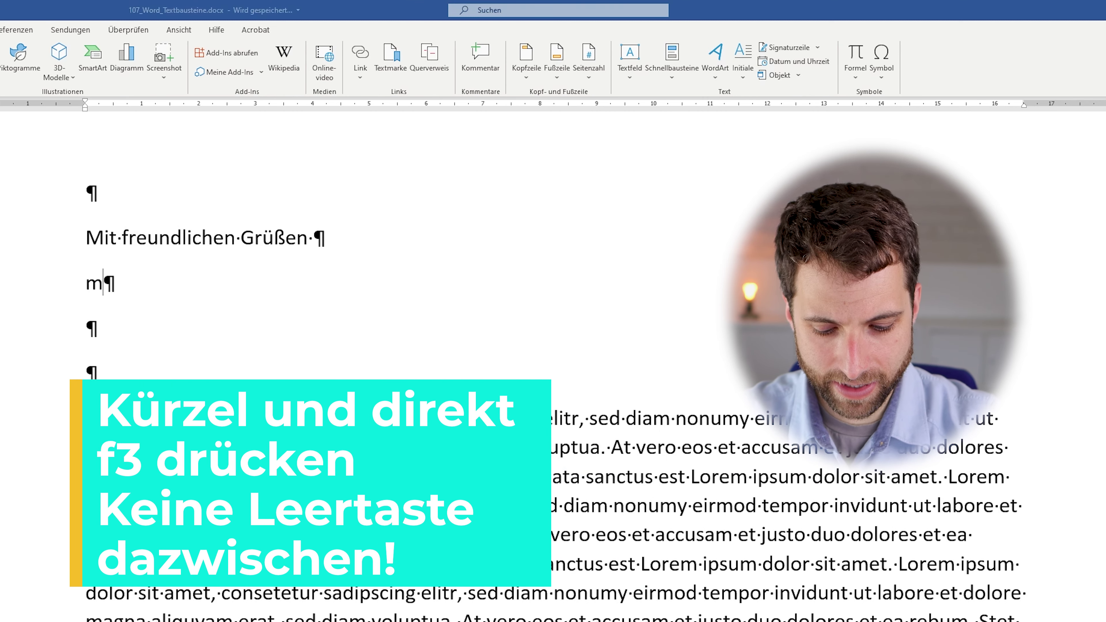
pyautogui.write('fg')
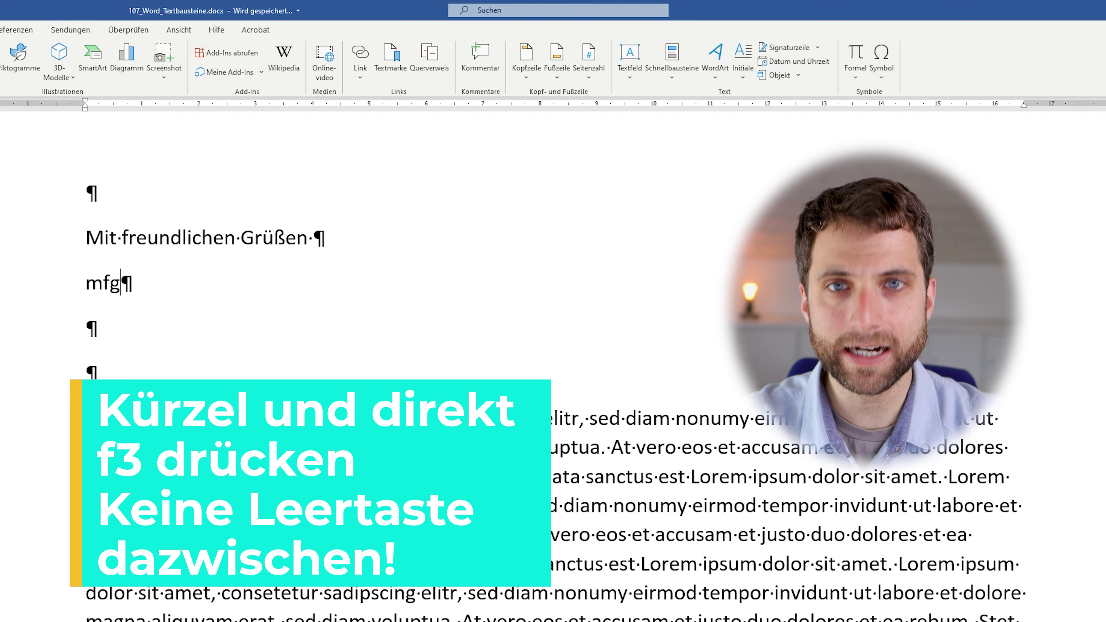
pyautogui.press('F3')
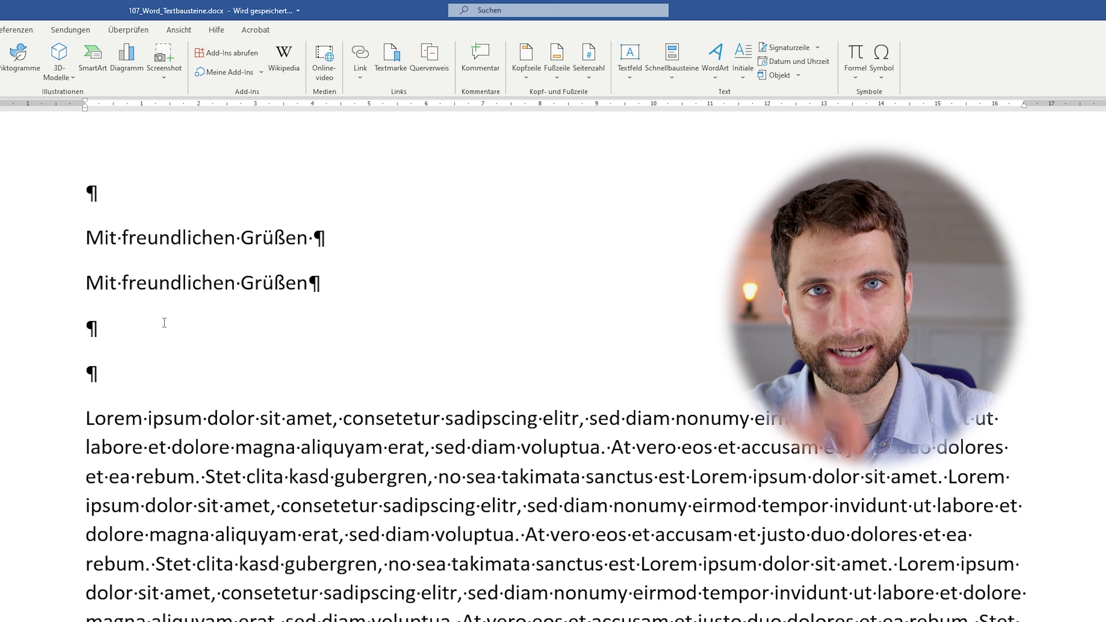
pyautogui.press('Return')
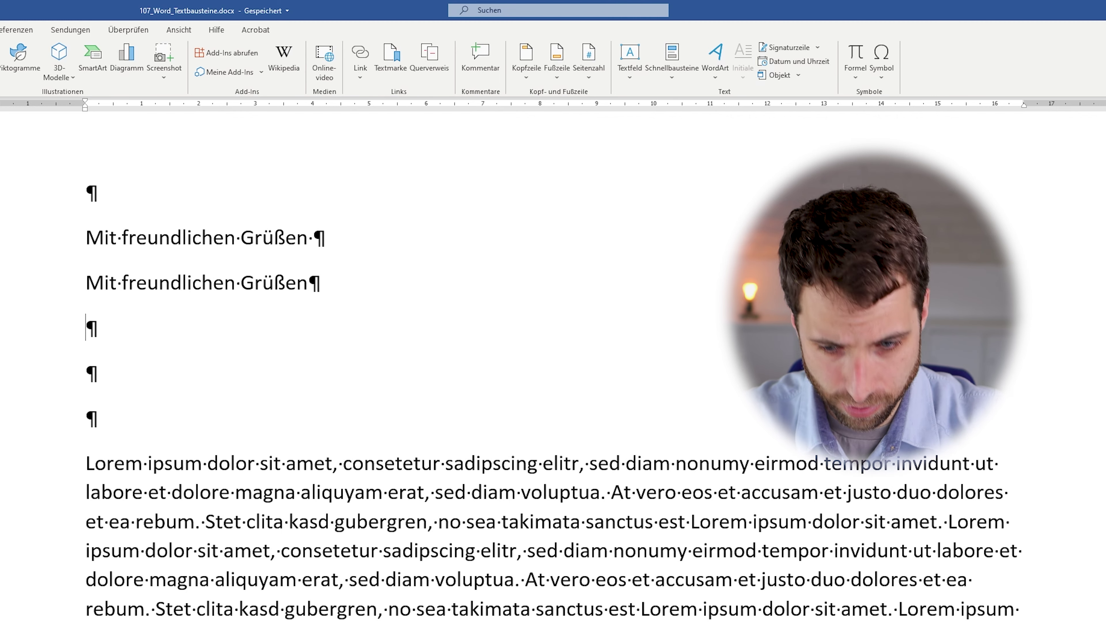
# Type the sentence 'Vielen Dank für Ihre Anfrage, die ich gerne beantworten möchte.', fixing typos
pyautogui.write('vie')
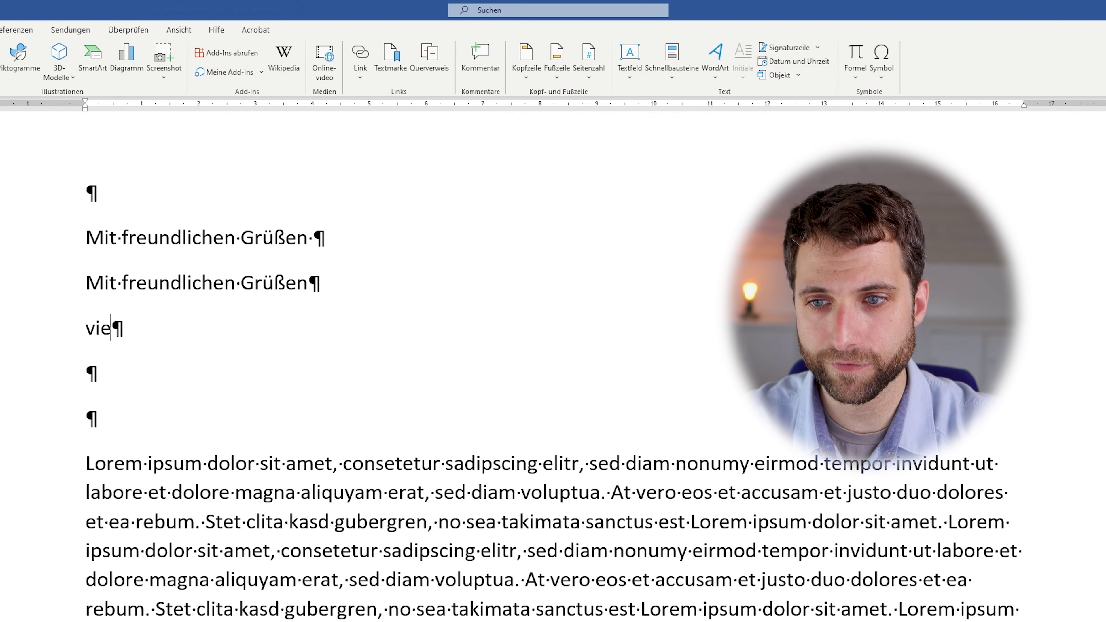
pyautogui.write('Vielen Dank für Ihre a')
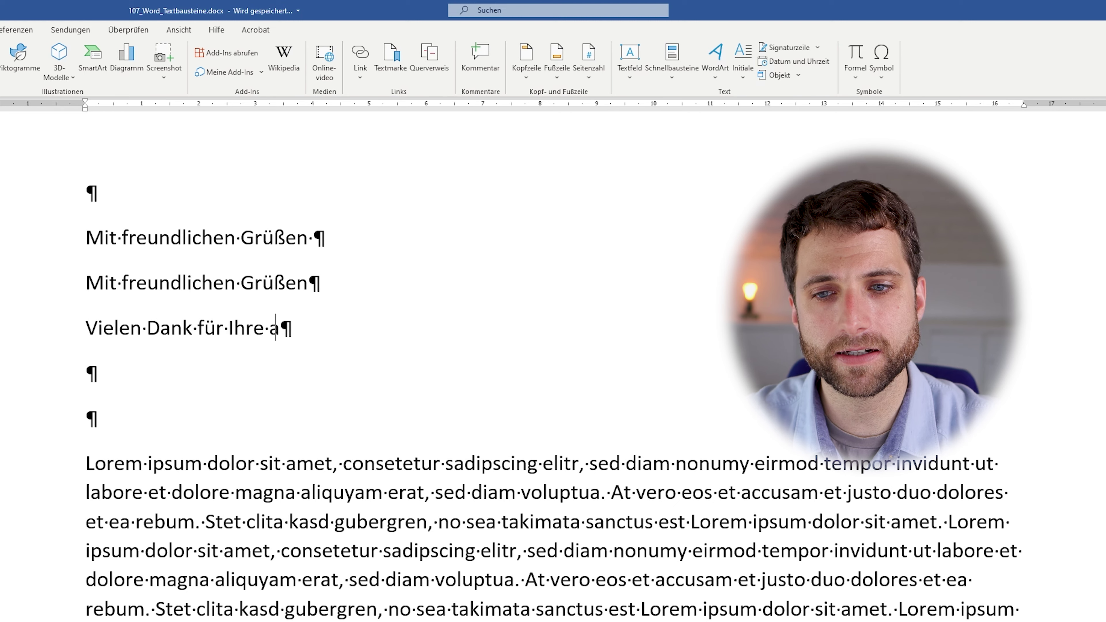
pyautogui.press('BackSpace')
pyautogui.write('anfa')
pyautogui.press('BackSpace')
pyautogui.press('BackSpace')
pyautogui.press('BackSpace')
pyautogui.write('A')
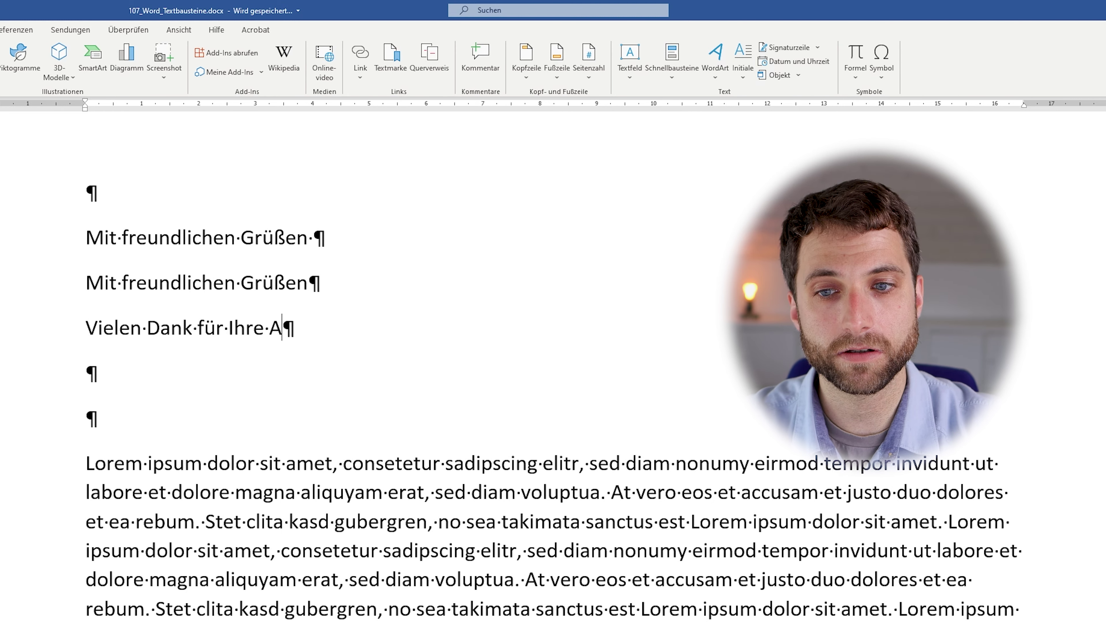
pyautogui.write('nfrage, die ich gerne ')
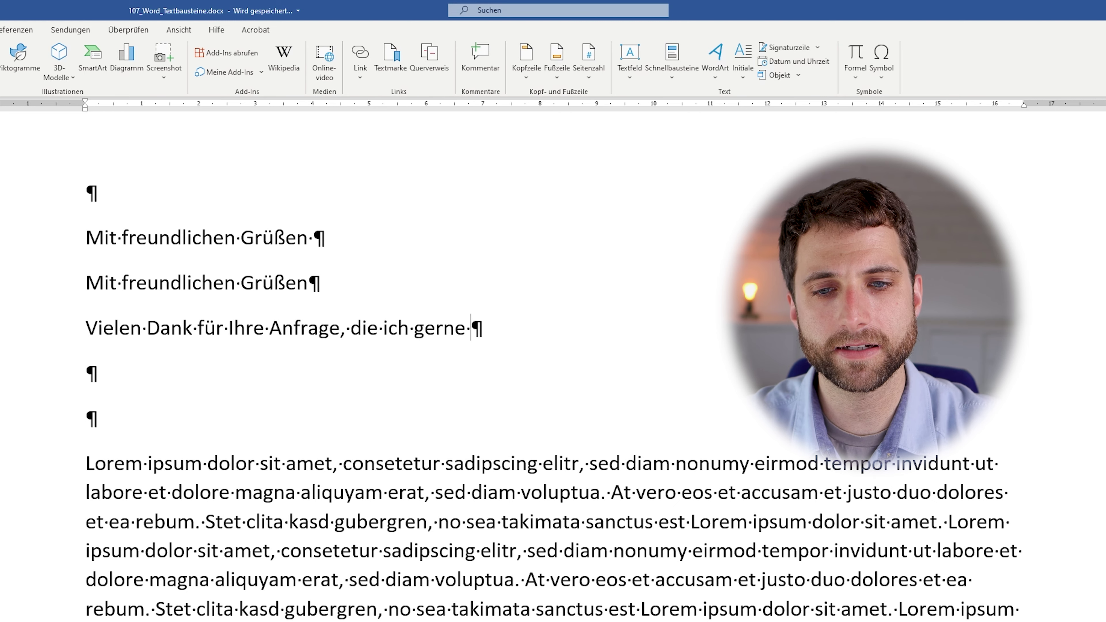
pyautogui.write('beantwor')
pyautogui.write('ten möchte.')
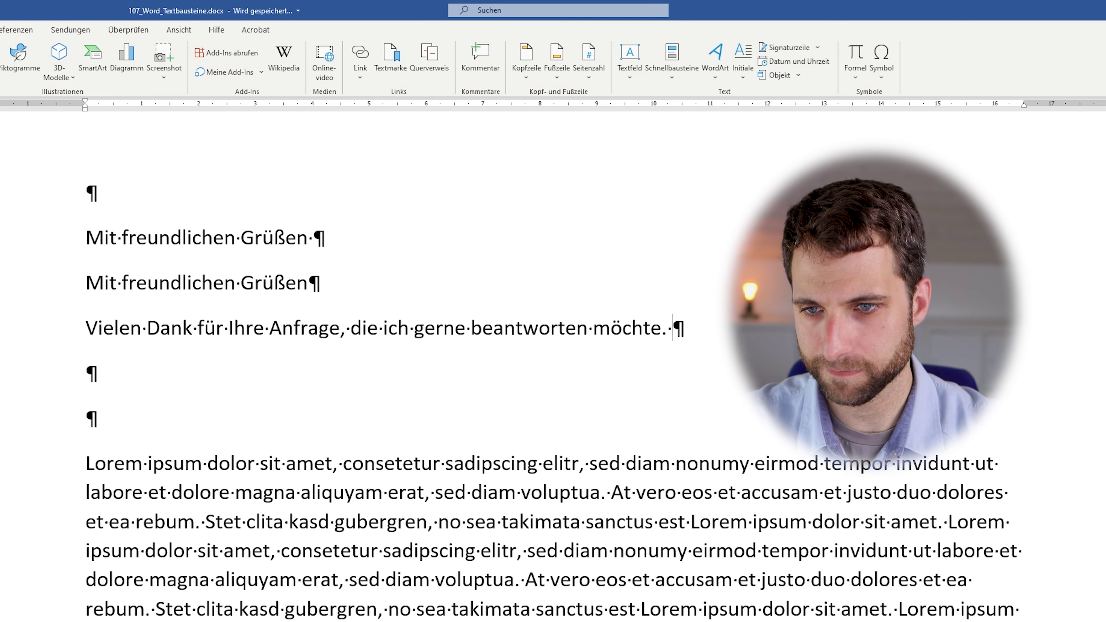
# Change the sentence's first letter to a lowercase v and select the whole sentence
pyautogui.click(97, 329)
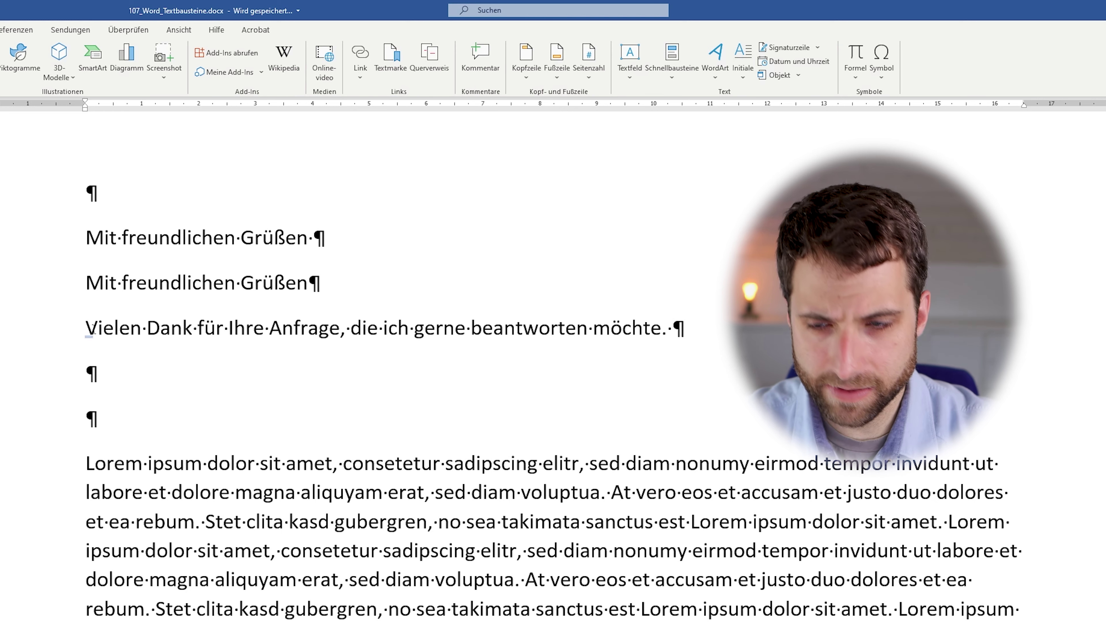
pyautogui.press('BackSpace')
pyautogui.write('v')
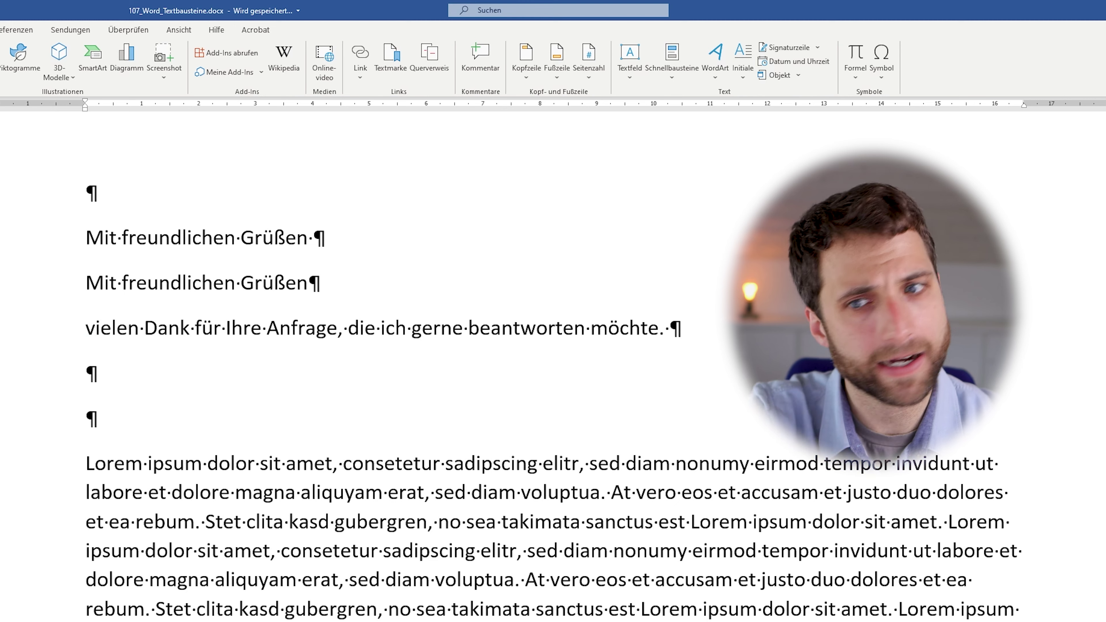
pyautogui.moveTo(106, 322); pyautogui.dragTo(663, 328)
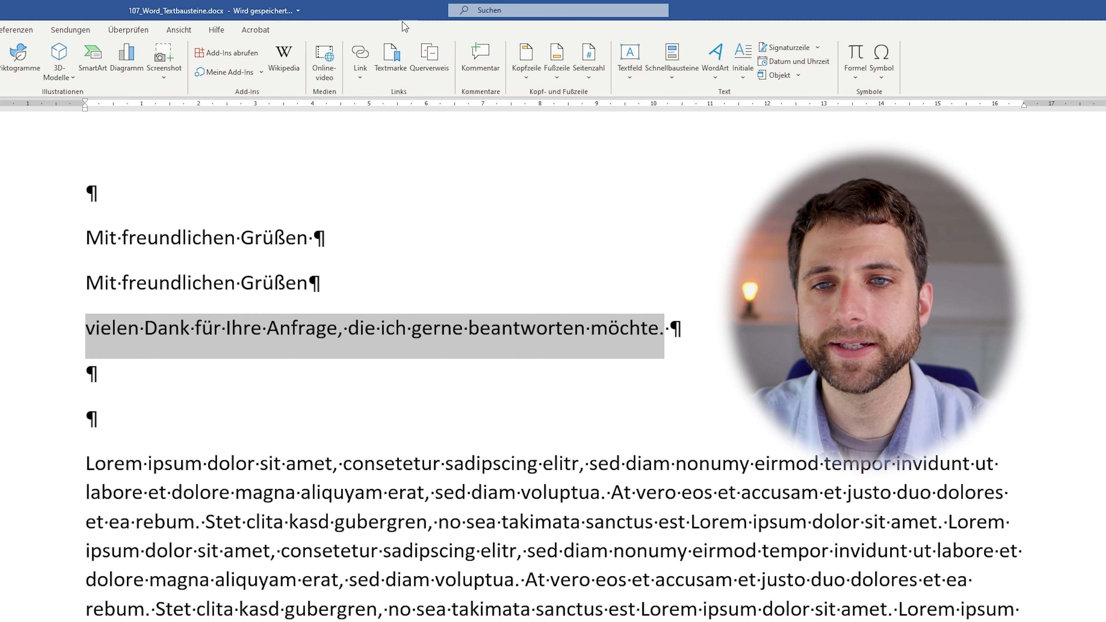
# Save the selected thank-you sentence to the Quick Part gallery under the name vd
pyautogui.click(672, 75)
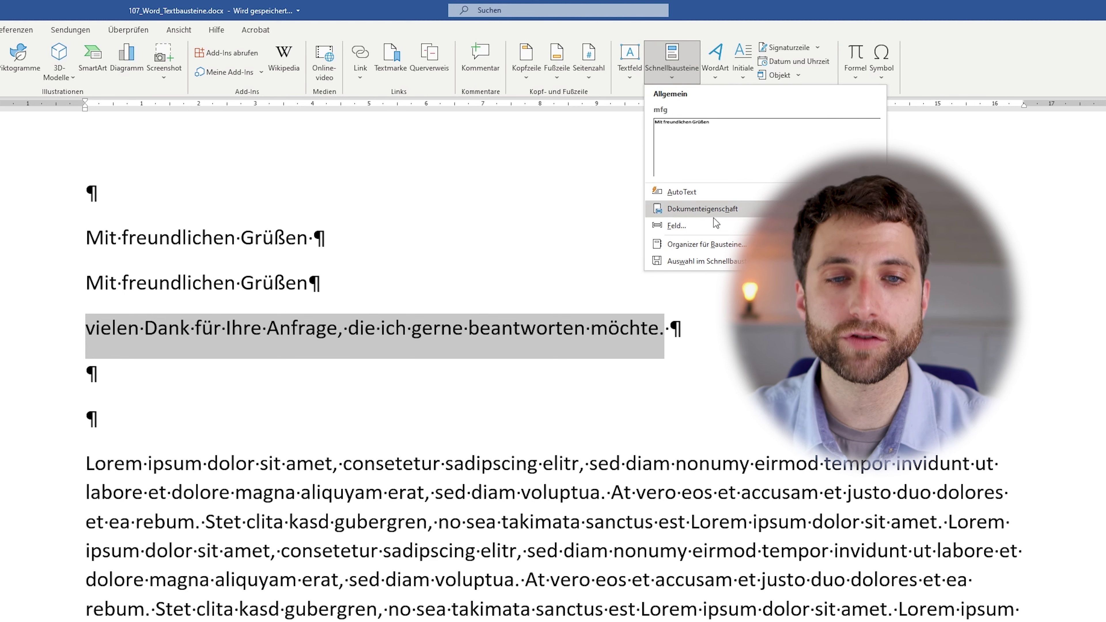
pyautogui.click(719, 261)
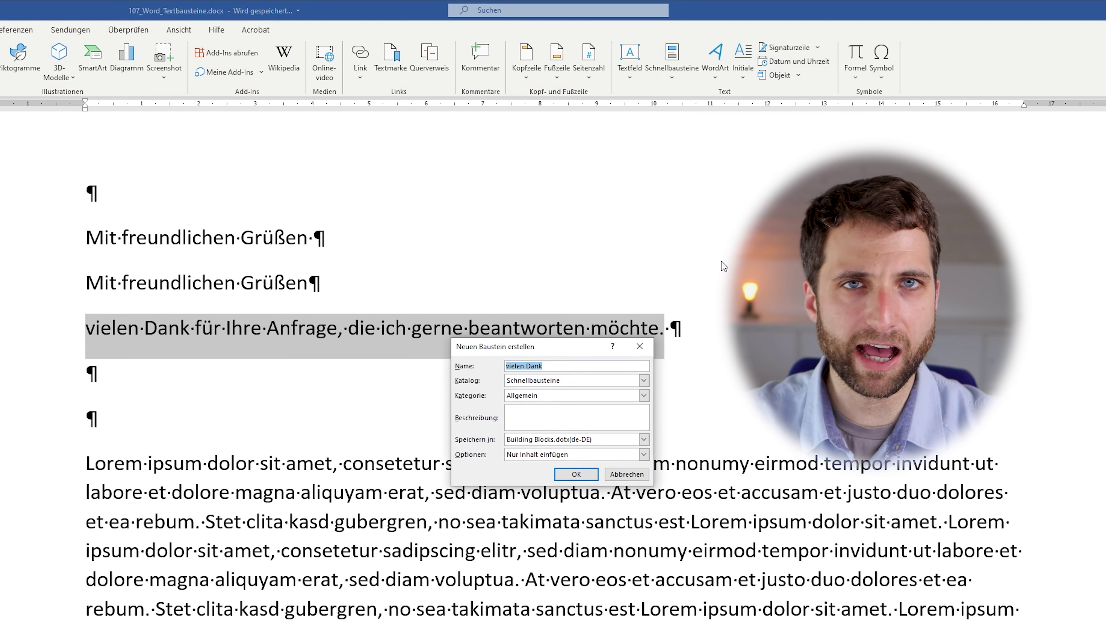
pyautogui.write('vd')
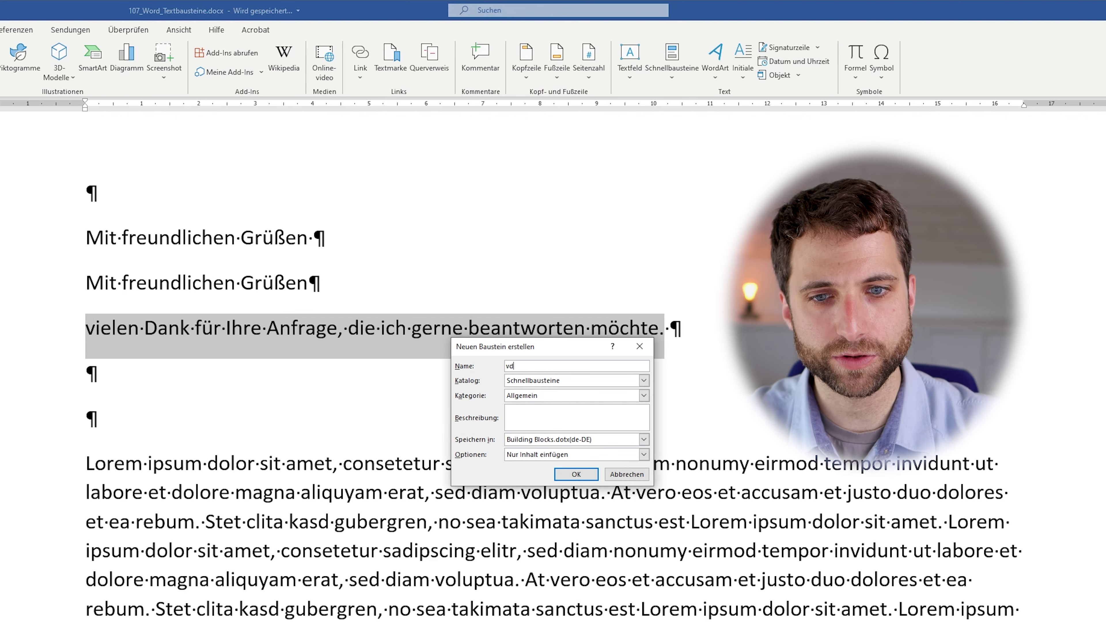
pyautogui.click(564, 479)
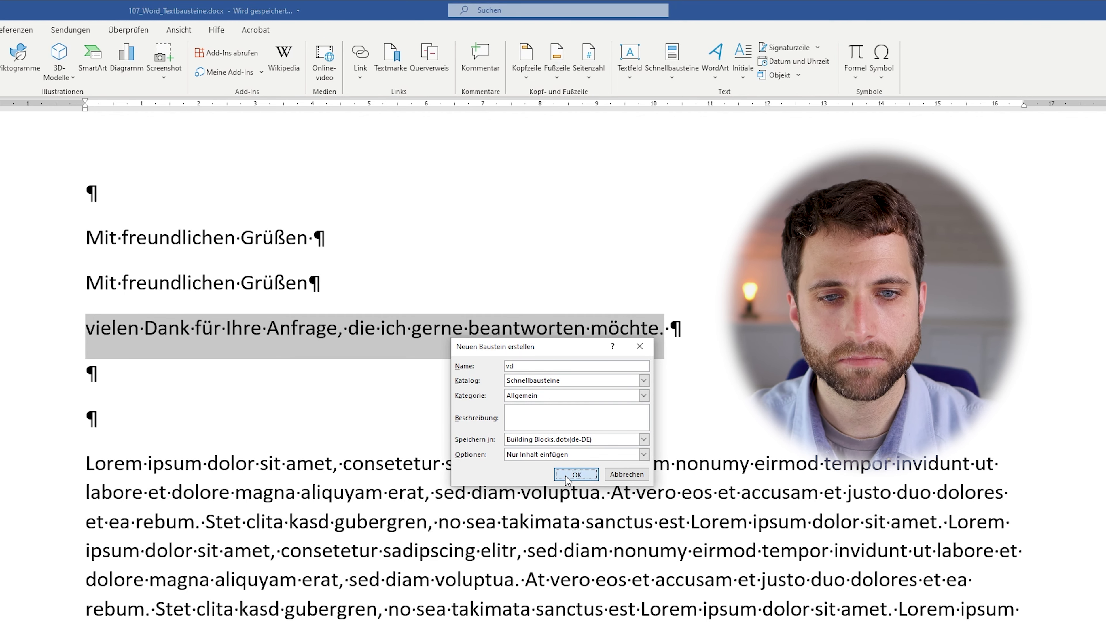
pyautogui.click(313, 379)
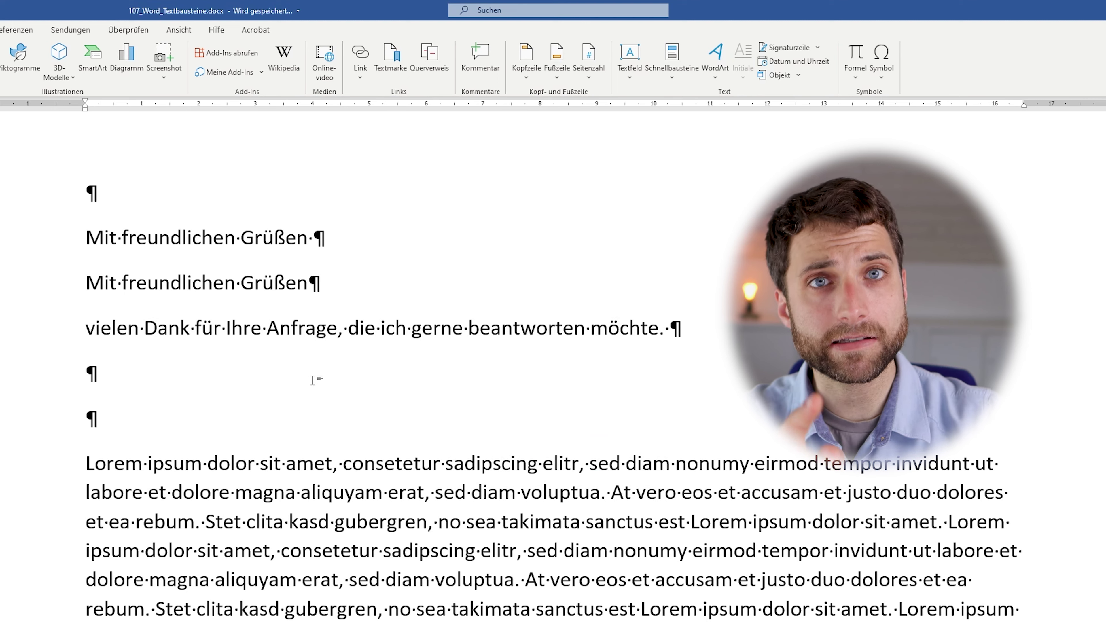
# Expand vd with F3 into a second 'vielen Dank für Ihre Anfrage…' line
pyautogui.write('vd')
pyautogui.press('F3')
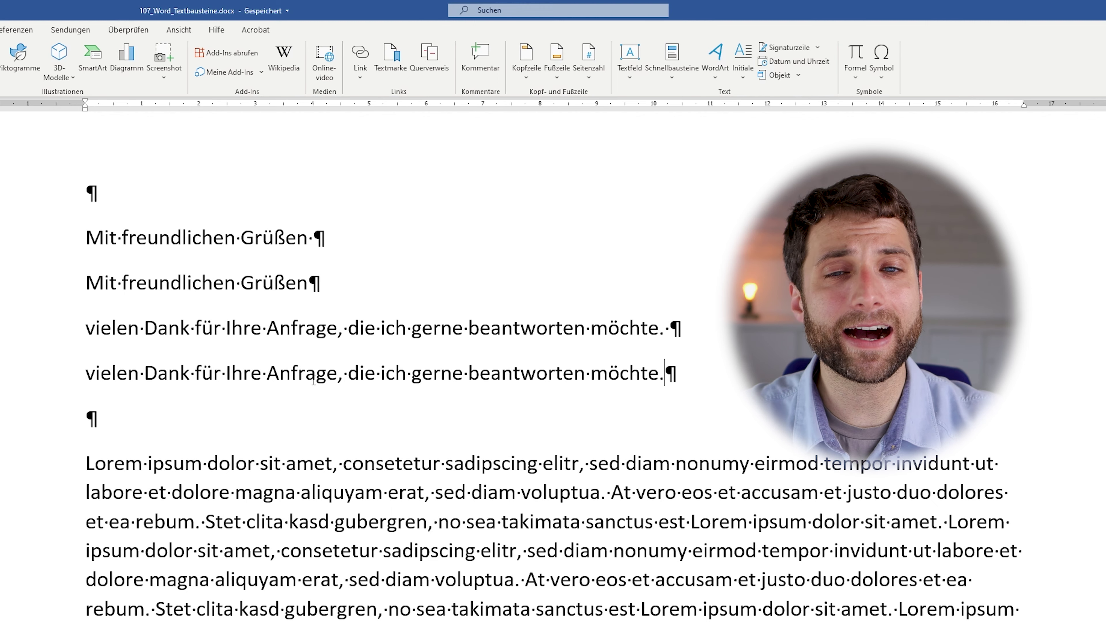
# Open the Building Blocks Organizer and preview the vd Quick Part entry
pyautogui.click(668, 74)
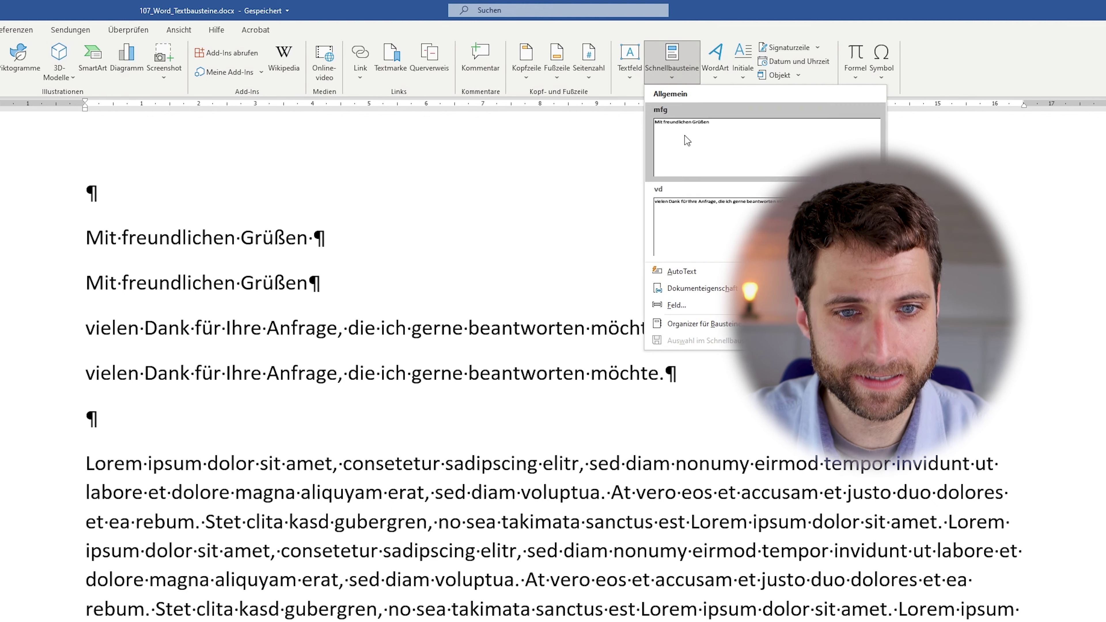
pyautogui.click(690, 325)
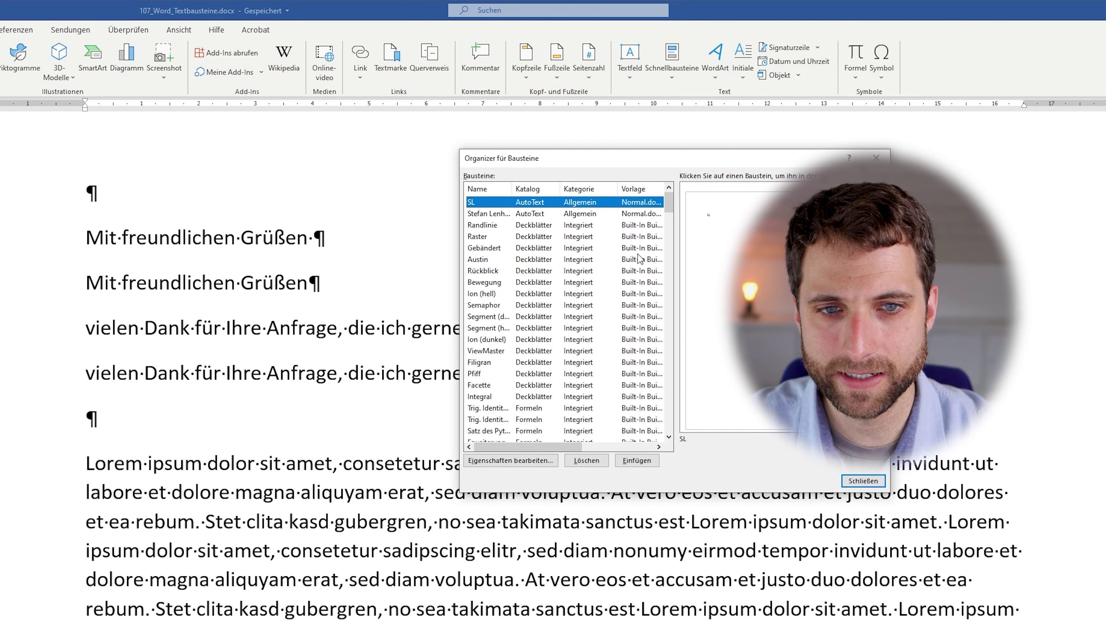
pyautogui.scroll(-10, 530, 279)
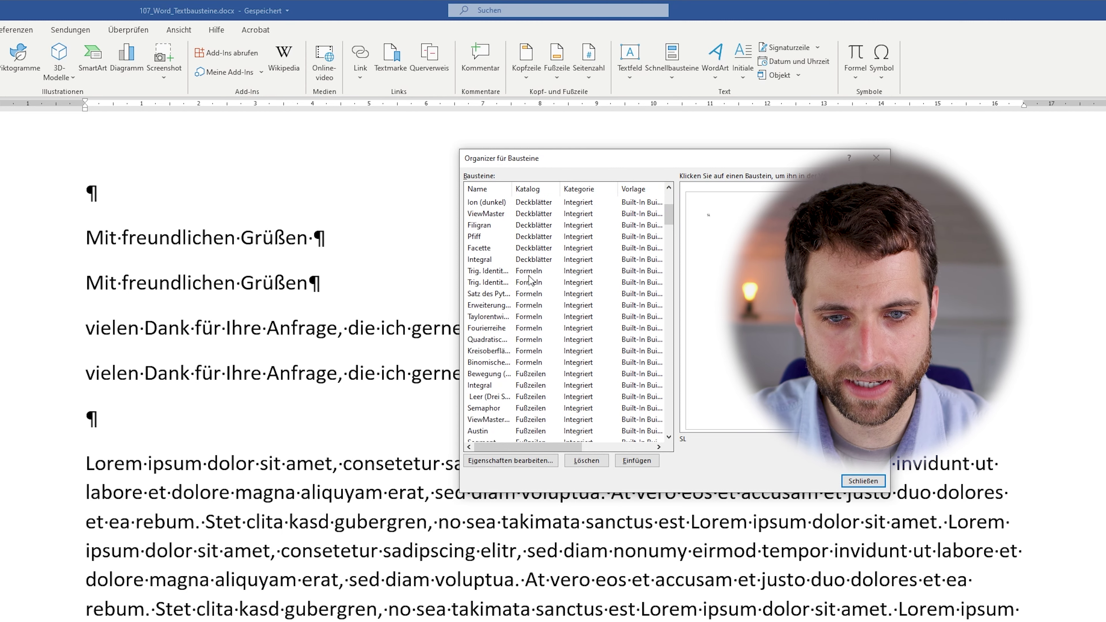
pyautogui.scroll(-10, 530, 279)
pyautogui.scroll(-10, 530, 279)
pyautogui.scroll(-10, 530, 280)
pyautogui.scroll(-5, 530, 280)
pyautogui.scroll(15, 566, 305)
pyautogui.click(638, 351)
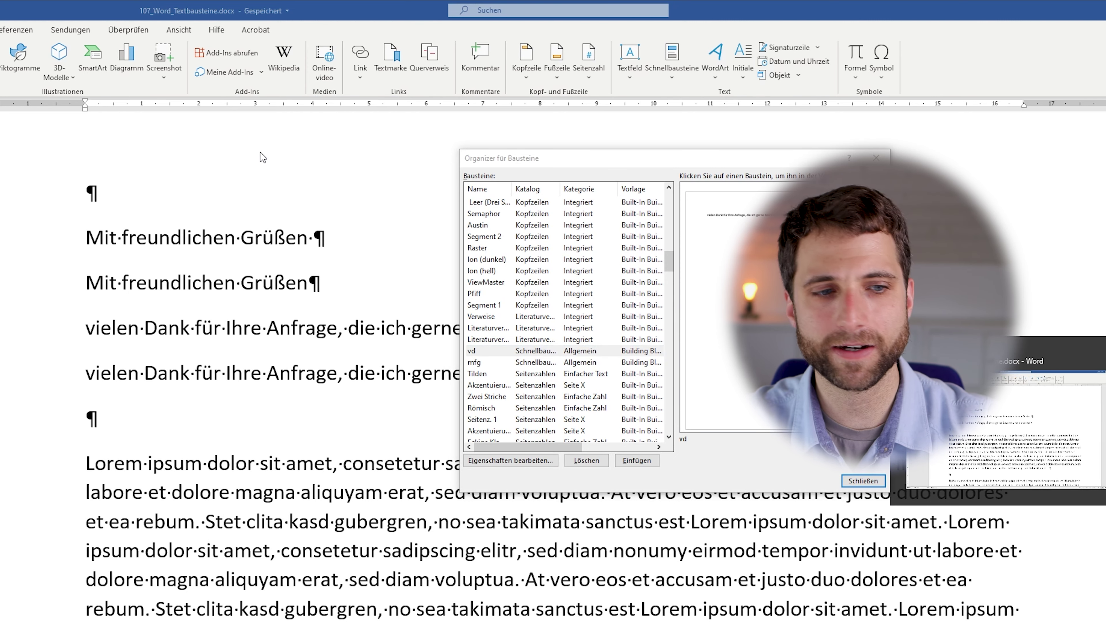
pyautogui.hotkey('alt', 'Tab')
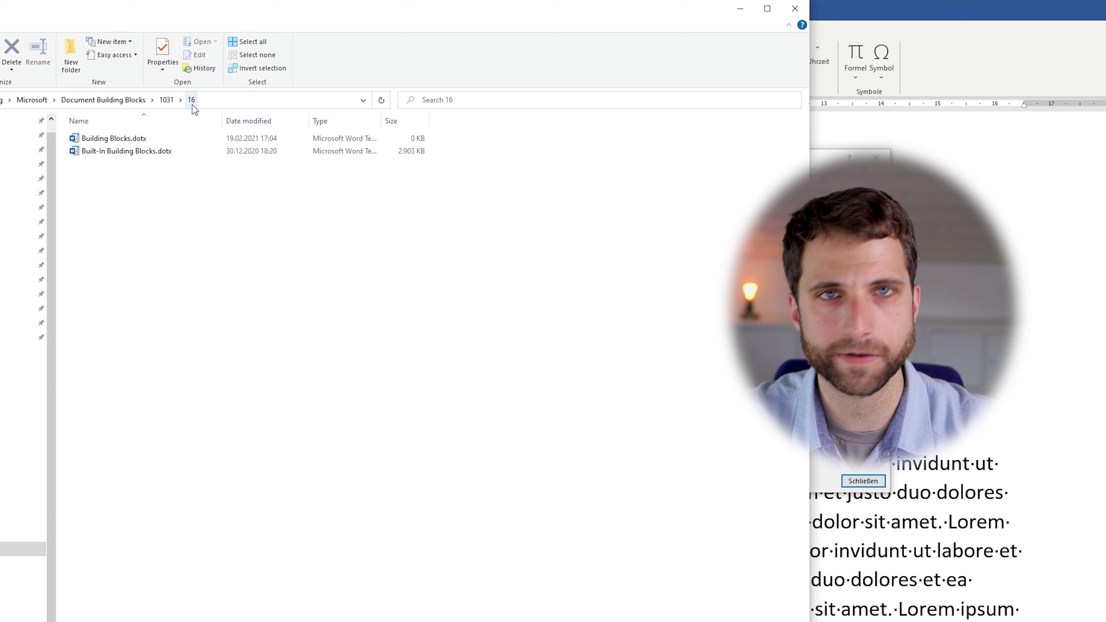
# Select Building Blocks.dotx in Document Building Blocks\1031\16, then close File Explorer
pyautogui.click(120, 142)
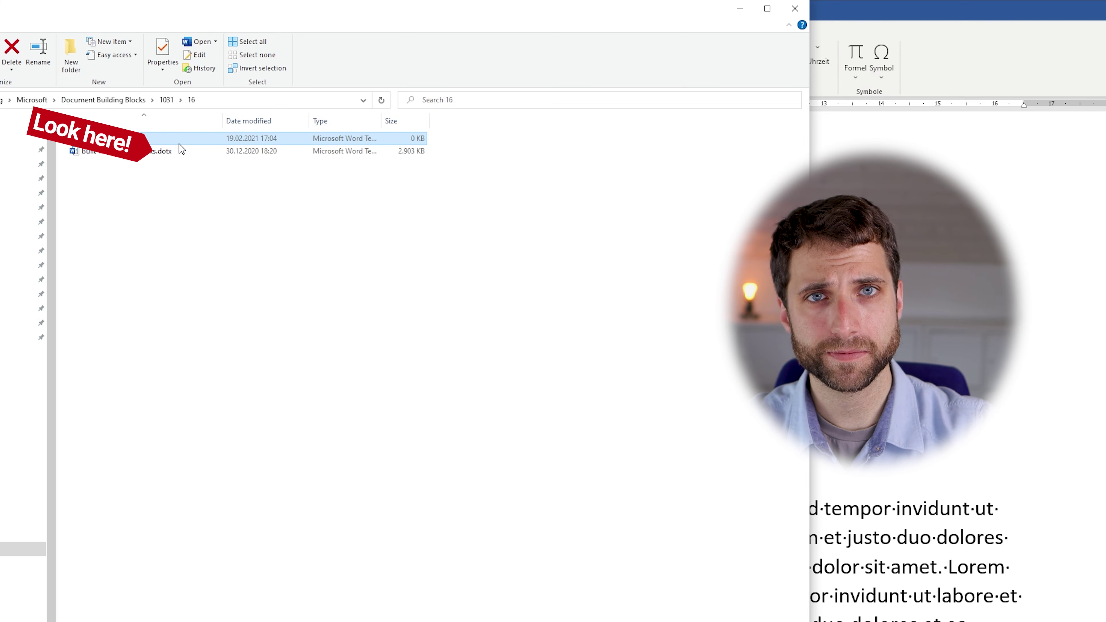
pyautogui.keyDown('shift'); pyautogui.click(163, 152); pyautogui.keyUp('shift')
pyautogui.click(112, 138)
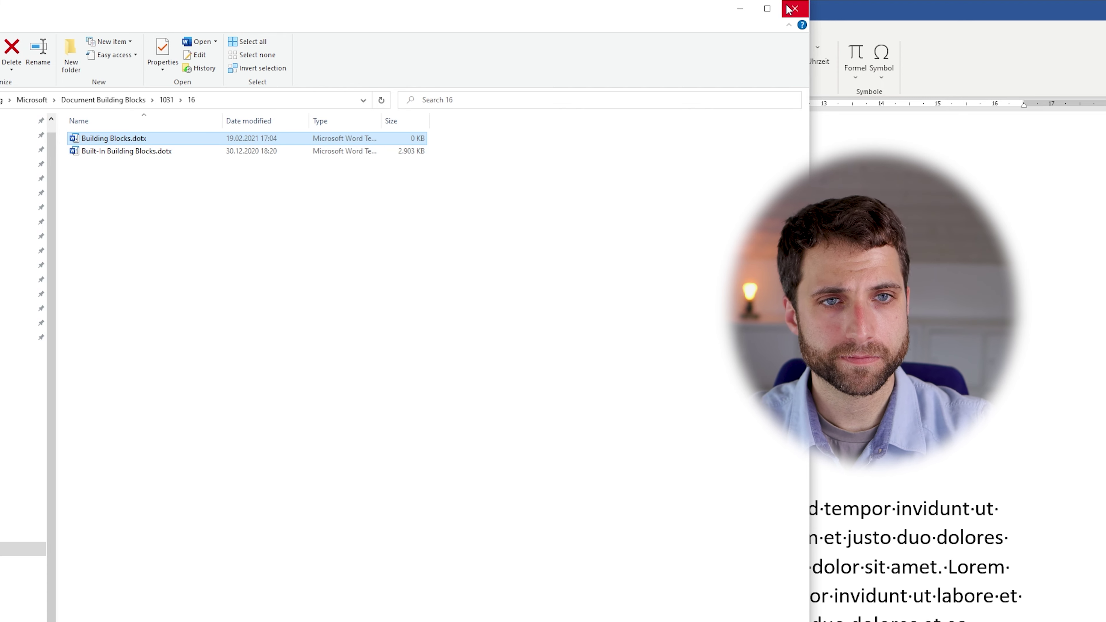
pyautogui.click(795, 8)
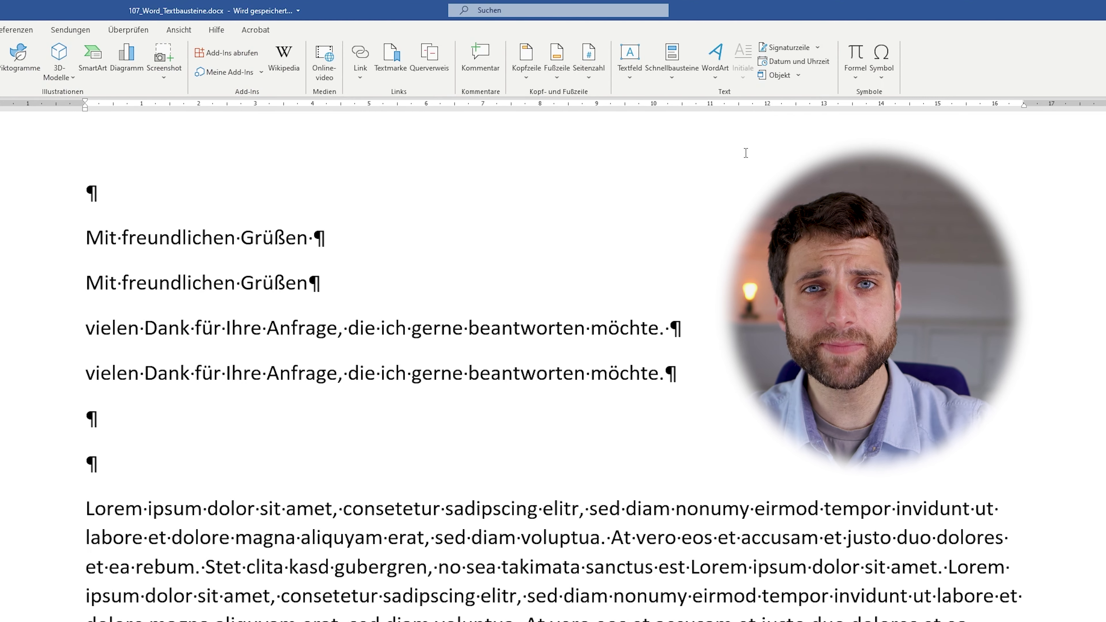